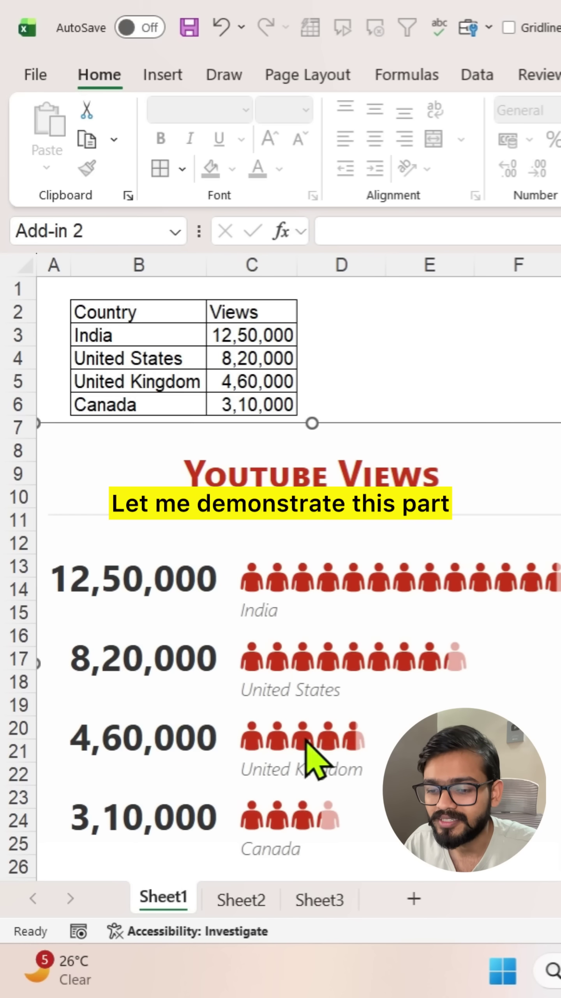
Switch to Sheet2 holding the plain Country/Views table
{"action": "left_click", "coordinate": [234, 911]}
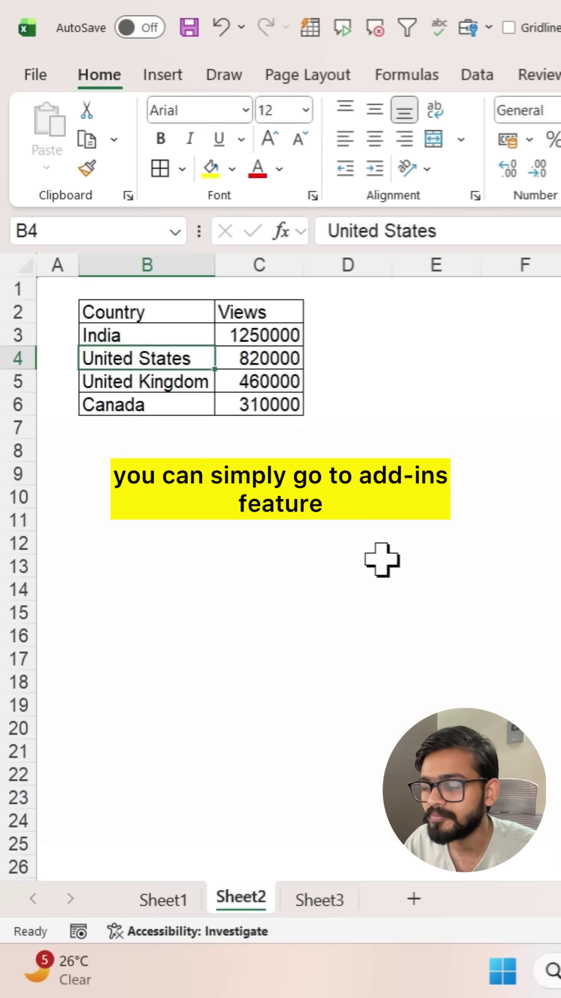
Go from the Add-ins list to the full Office Add-ins store
{"action": "left_click", "coordinate": [61, 149]}
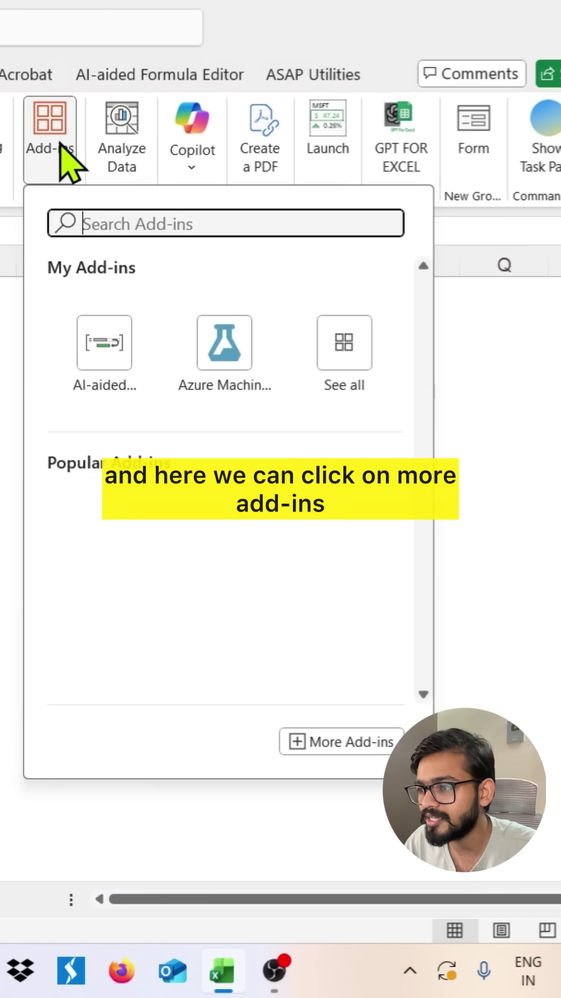
{"action": "left_click", "coordinate": [329, 749]}
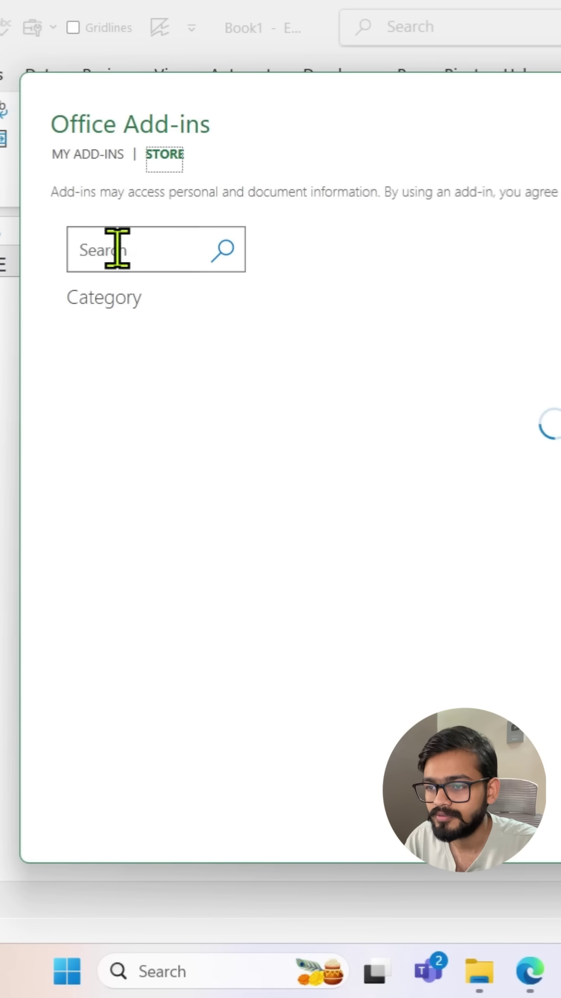
Find People Graph in the store, add it and accept its terms to insert the sample graph
{"action": "left_click", "coordinate": [117, 250]}
{"action": "type", "text": "peop"}
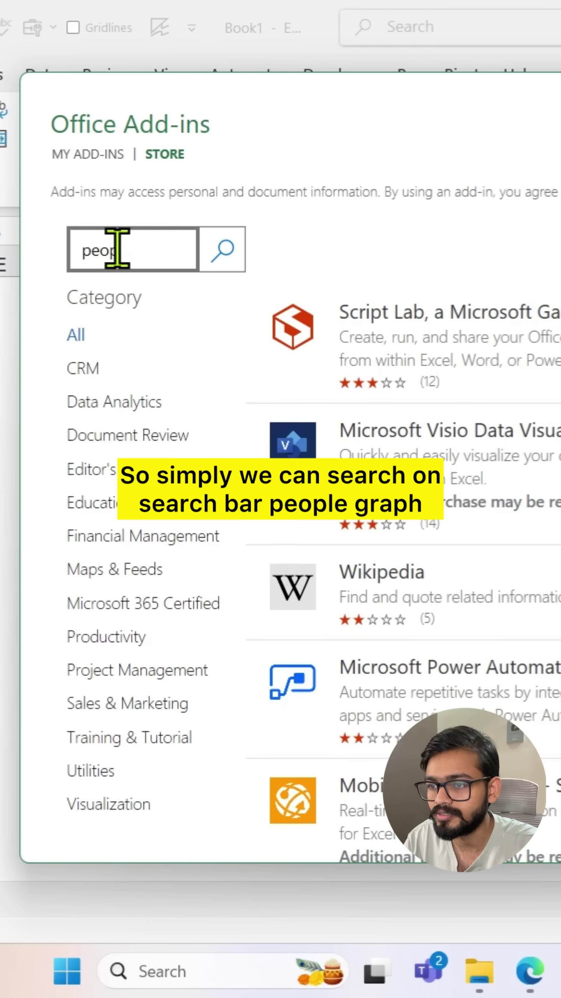
{"action": "type", "text": "le graph"}
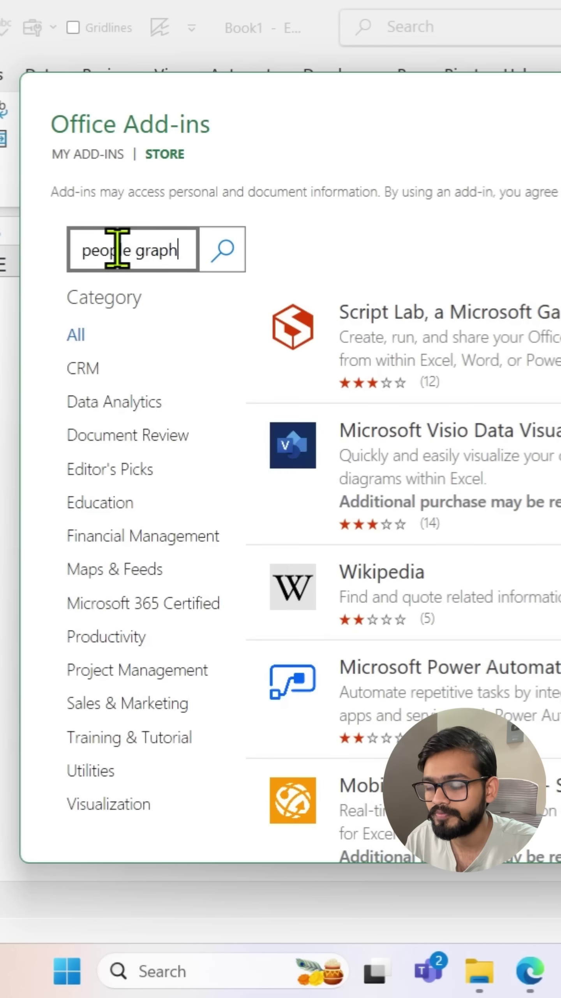
{"action": "left_click", "coordinate": [225, 251]}
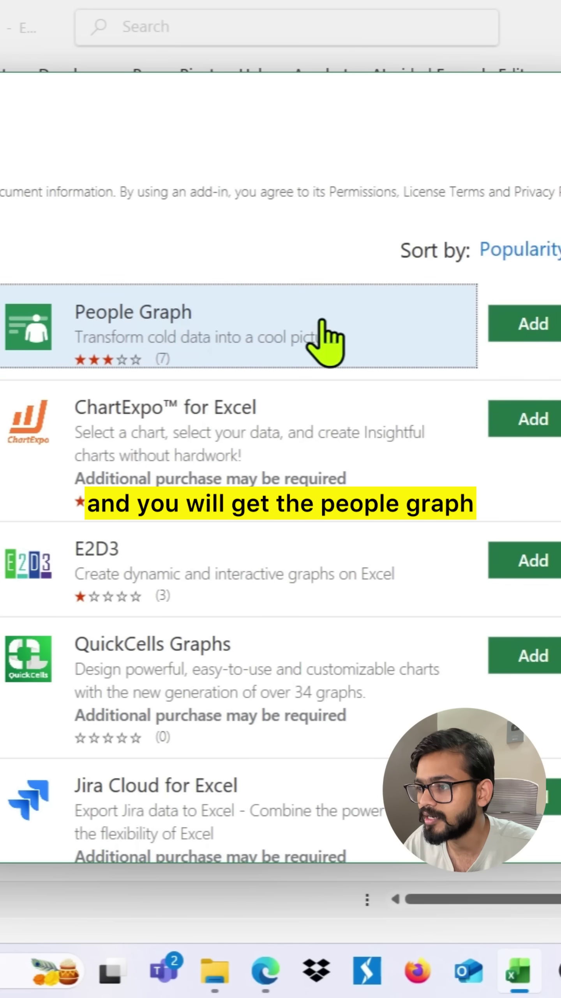
{"action": "left_click", "coordinate": [524, 328]}
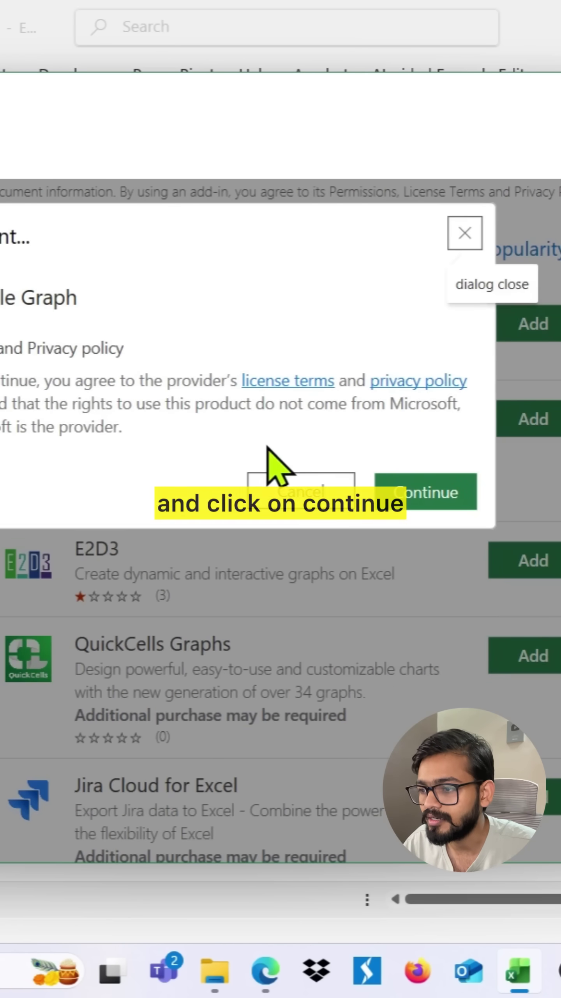
{"action": "left_click", "coordinate": [425, 492]}
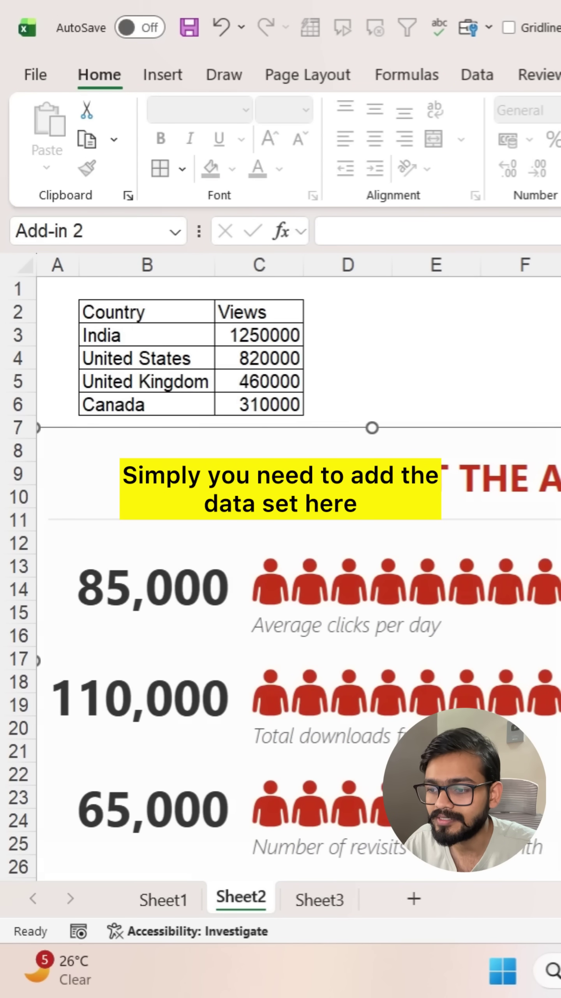
Narrow the sample graph to end around column F, briefly checking its style settings
{"action": "left_click_drag", "start_coordinate": [546, 660], "coordinate": [495, 661]}
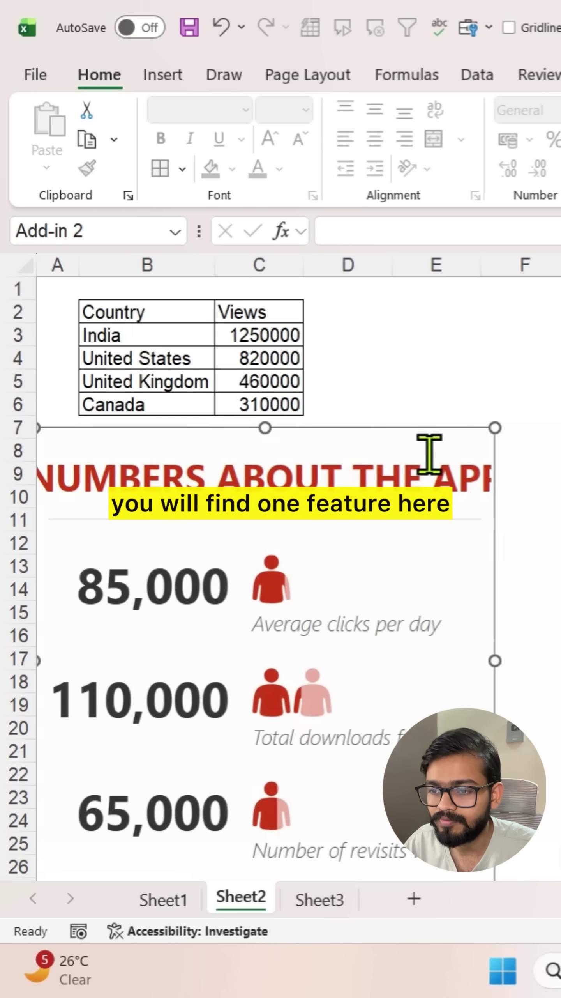
{"action": "mouse_move", "coordinate": [383, 546]}
{"action": "left_click", "coordinate": [442, 457]}
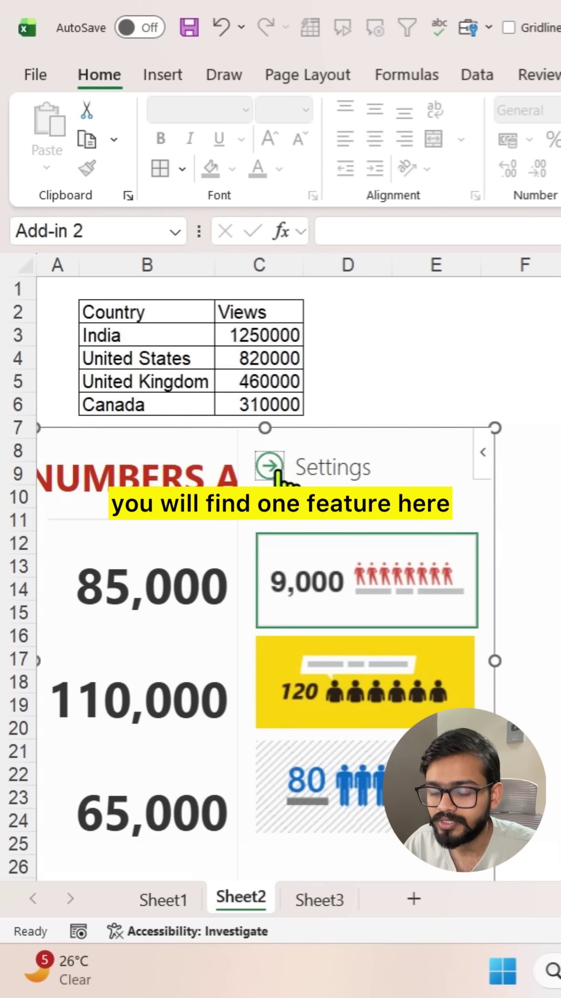
{"action": "left_click", "coordinate": [271, 466]}
Chart the Country/Views table B2:C6, from 1,250,000 for India to 310,000 for Canada
{"action": "left_click", "coordinate": [400, 461]}
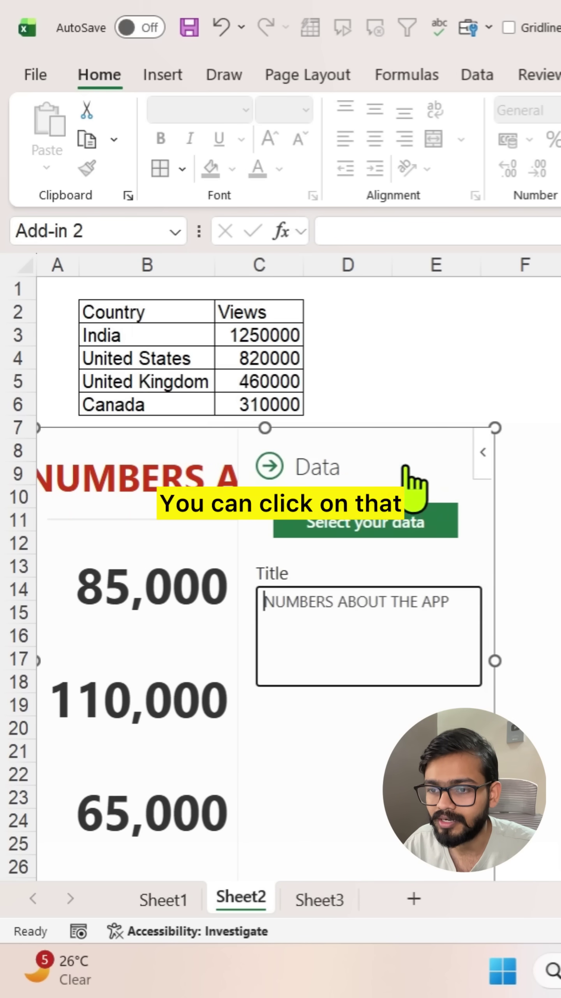
{"action": "left_click", "coordinate": [390, 539]}
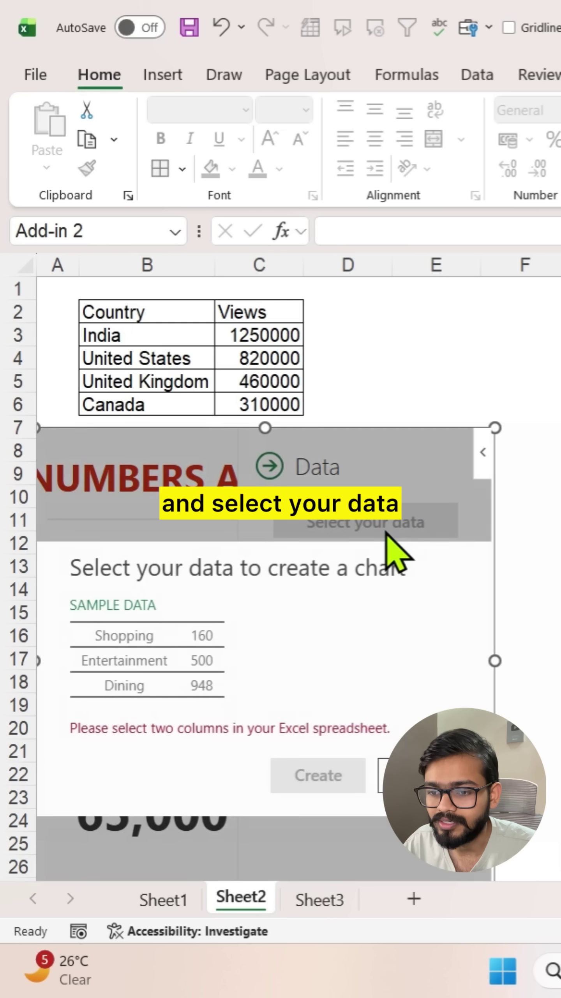
{"action": "left_click_drag", "start_coordinate": [169, 313], "coordinate": [257, 401]}
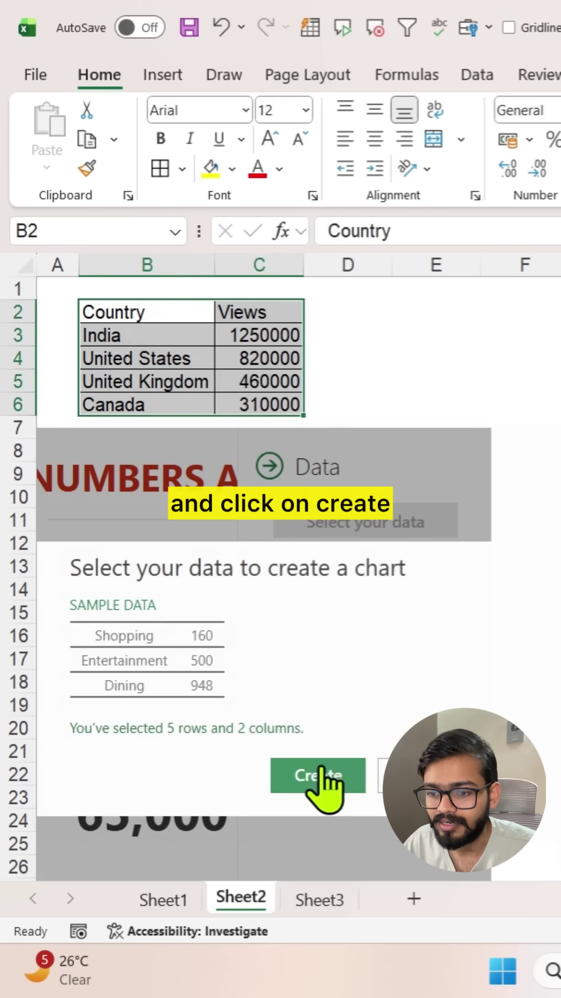
{"action": "left_click", "coordinate": [321, 772]}
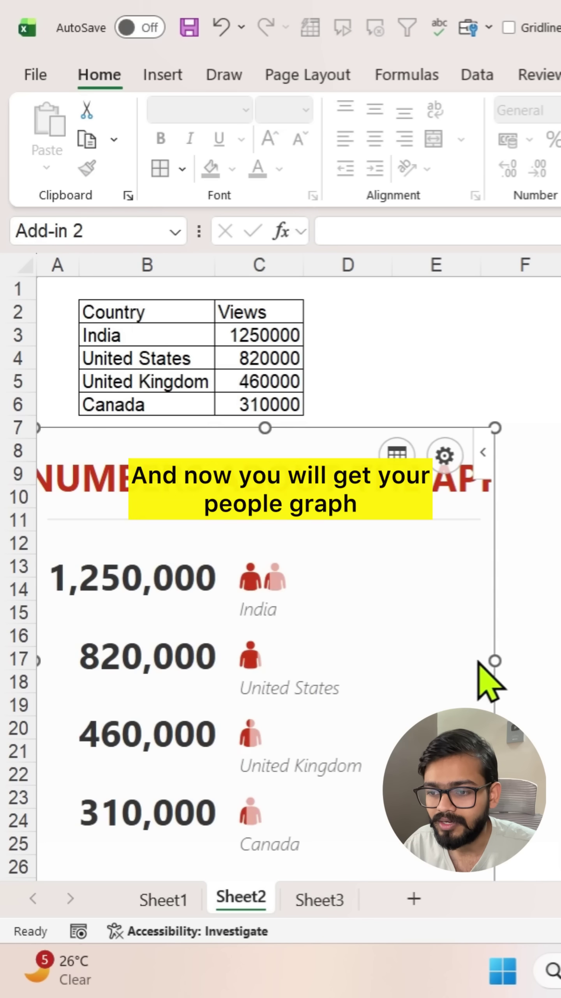
Widen the graph for more icons per row and retitle it 'Youtube View'
{"action": "left_click_drag", "start_coordinate": [495, 664], "coordinate": [555, 661]}
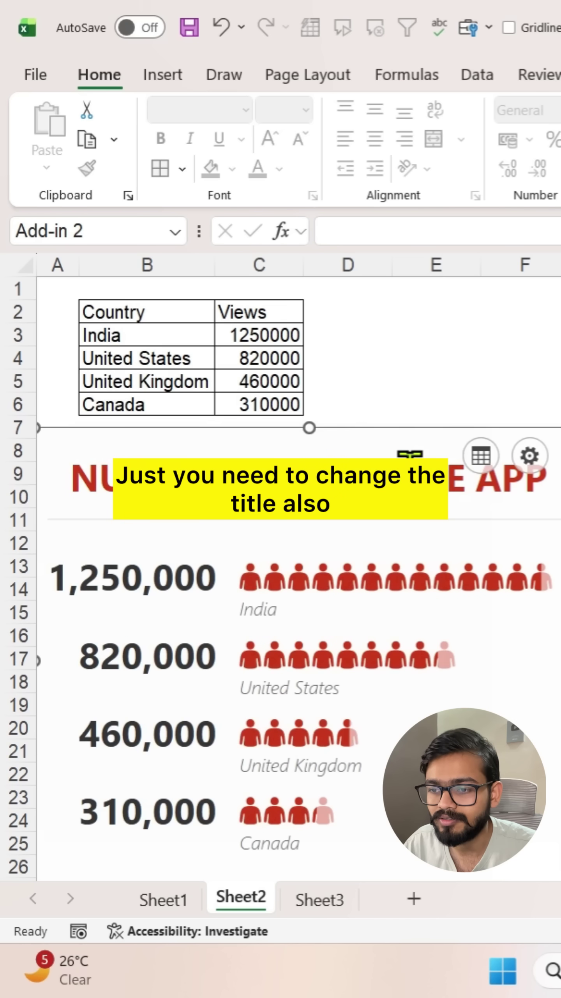
{"action": "double_click", "coordinate": [409, 464]}
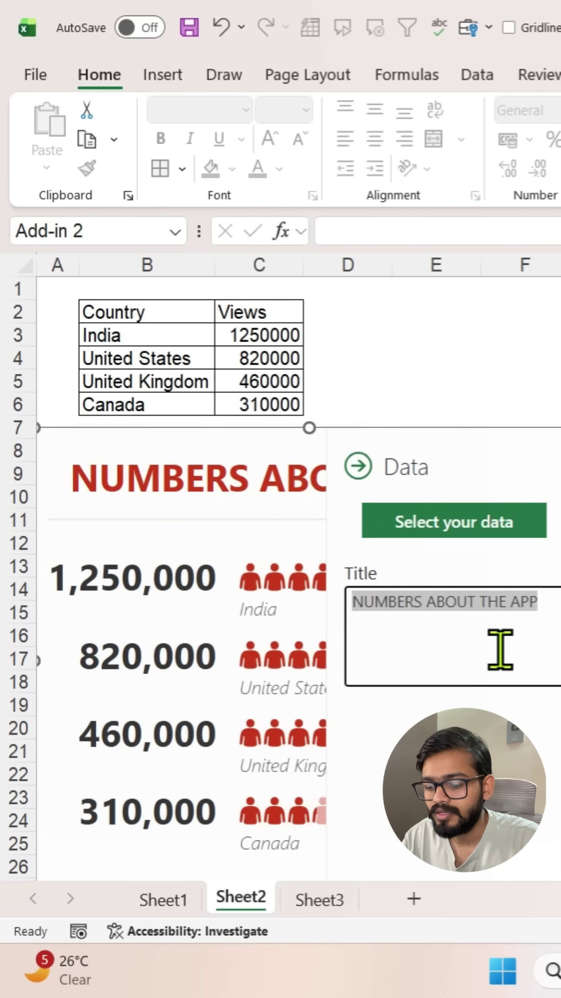
{"action": "type", "text": "Youtube View"}
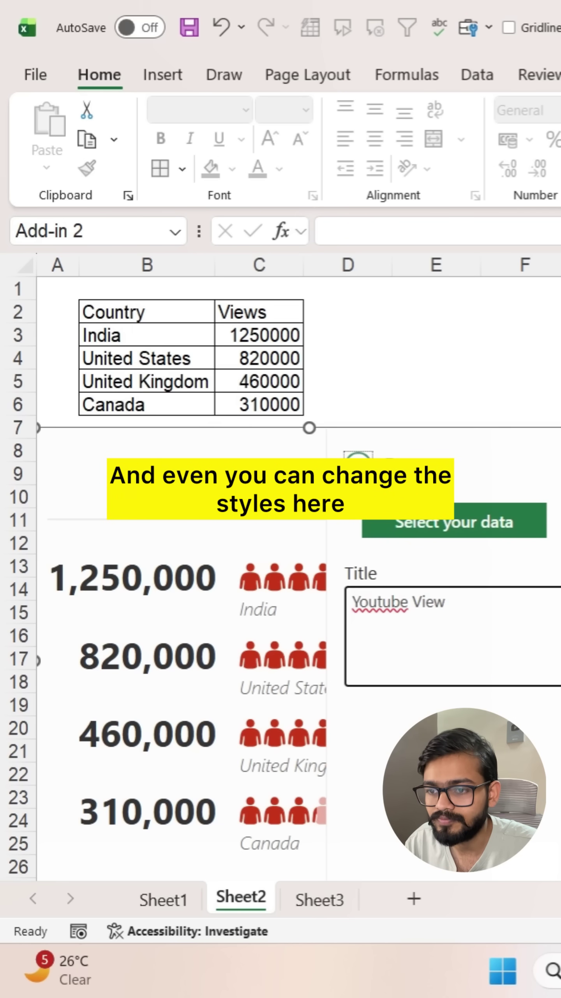
Try the yellow and blue hatched type styles, then settle on the red person-icon style
{"action": "left_click", "coordinate": [529, 462]}
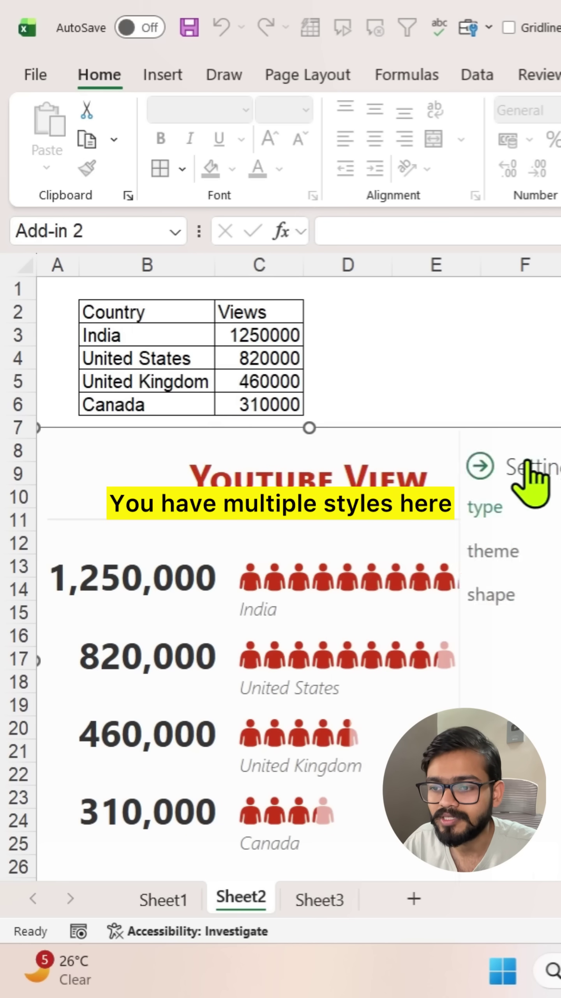
{"action": "left_click", "coordinate": [437, 706]}
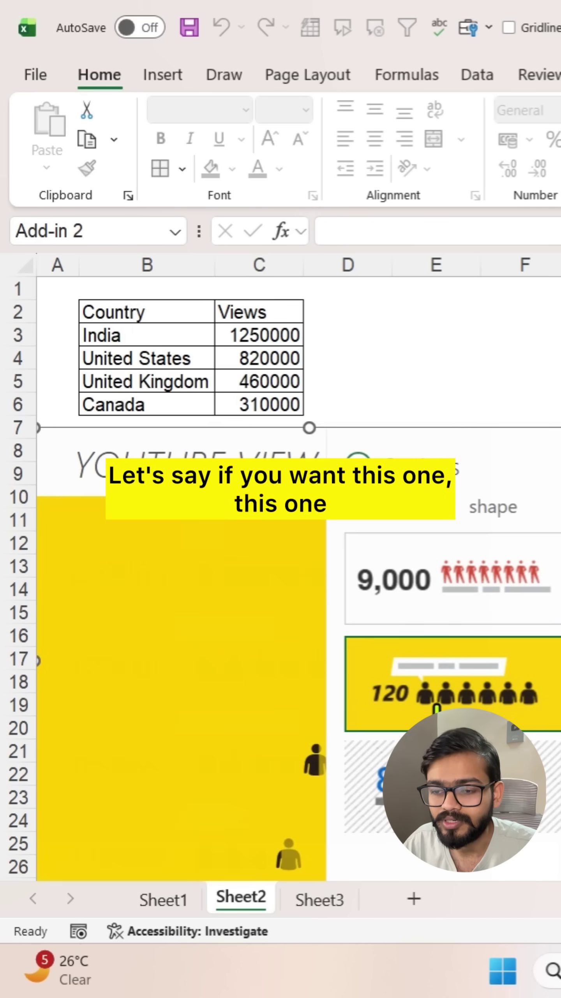
{"action": "left_click", "coordinate": [420, 804]}
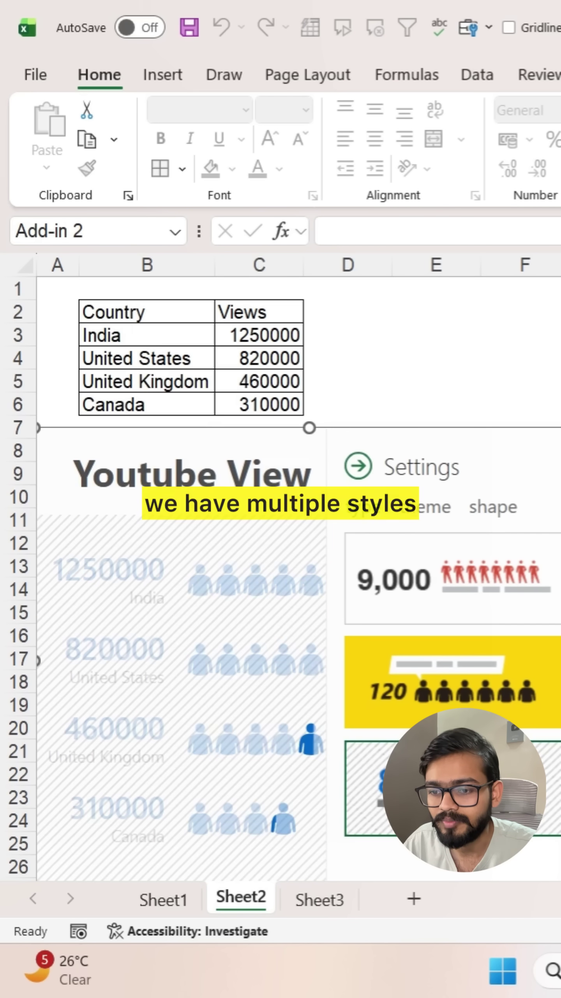
{"action": "left_click", "coordinate": [467, 670]}
{"action": "left_click", "coordinate": [457, 592]}
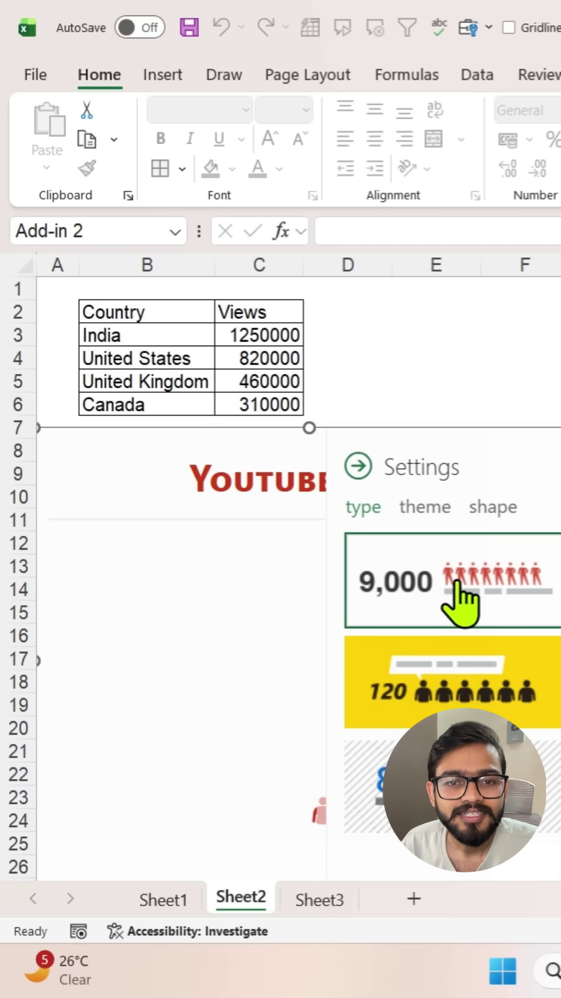